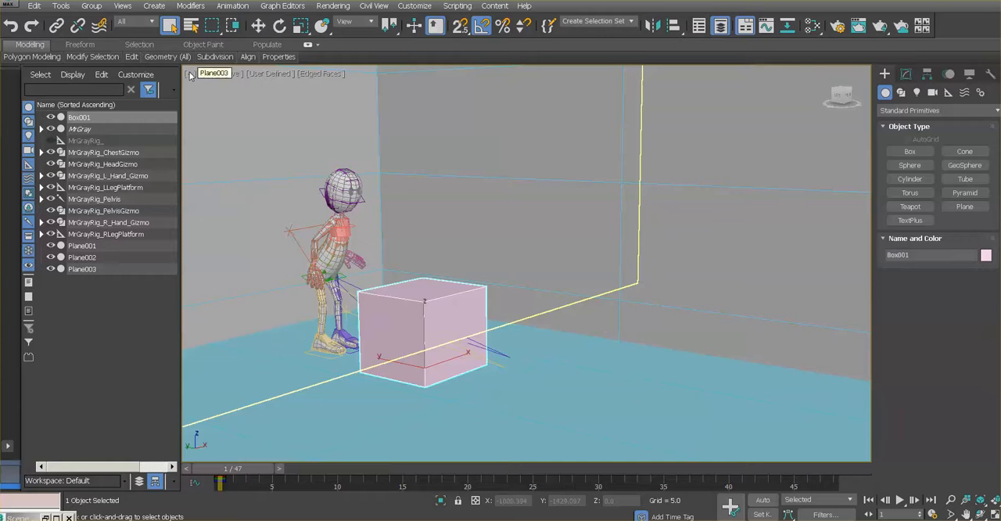
Set up a preview animation with a custom range of frames 1 to 48 and Microsoft Video 1 compression at quality 100.
click(189, 74)
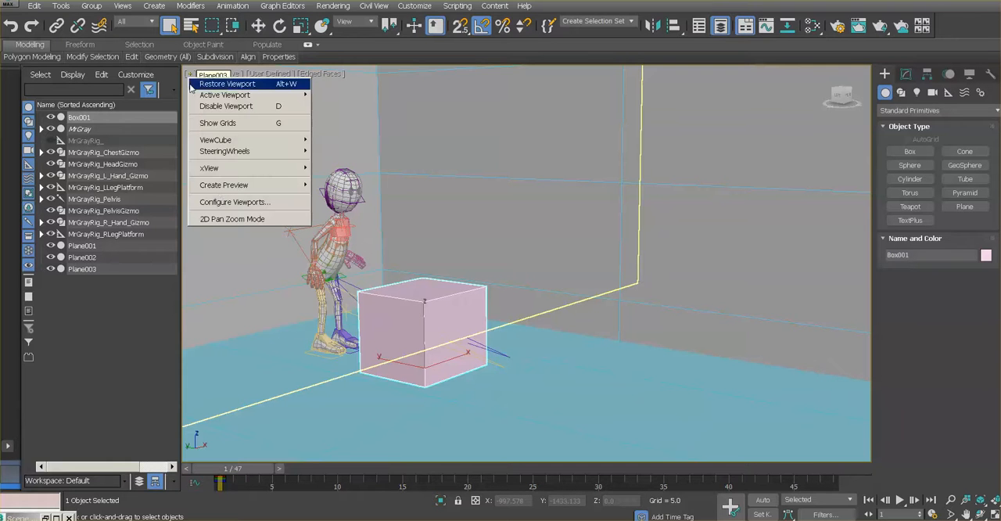
mouse_move(220, 189)
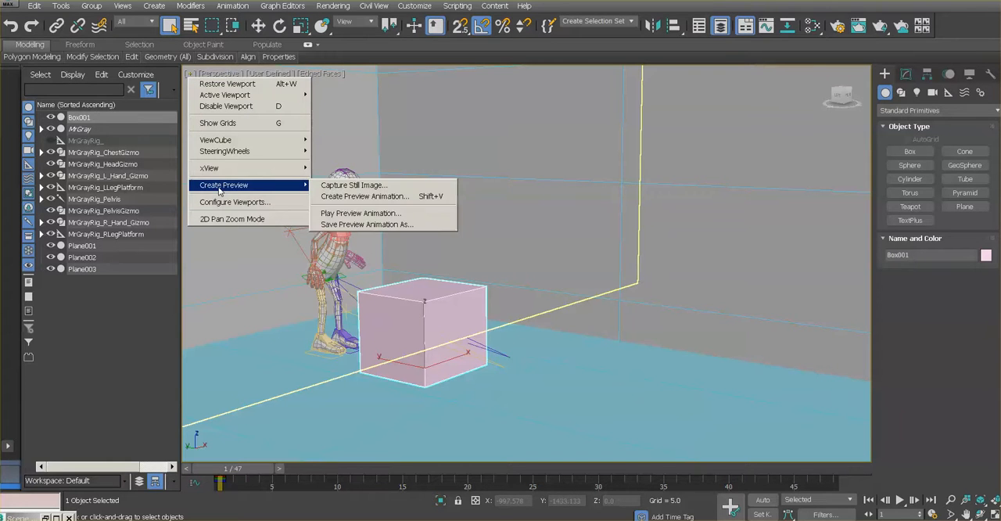
click(357, 197)
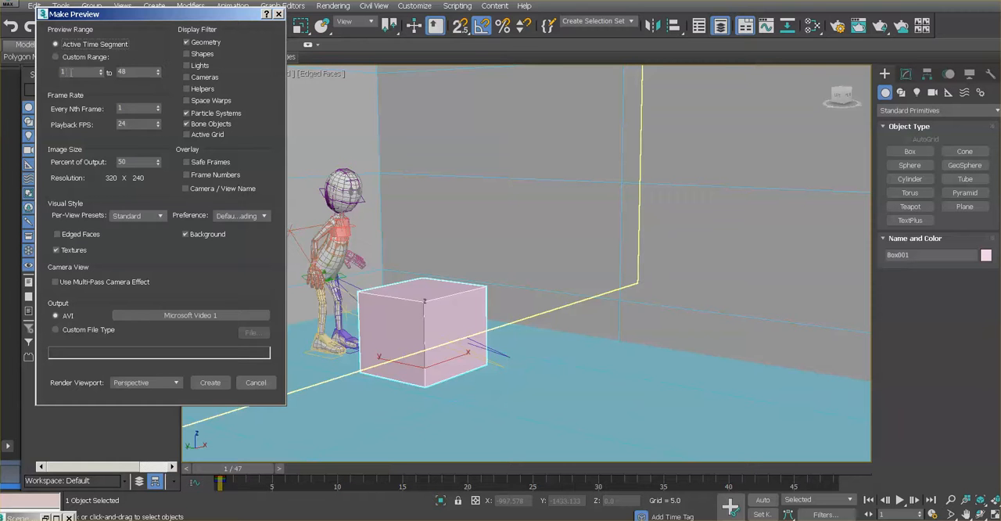
double_click(137, 71)
click(160, 313)
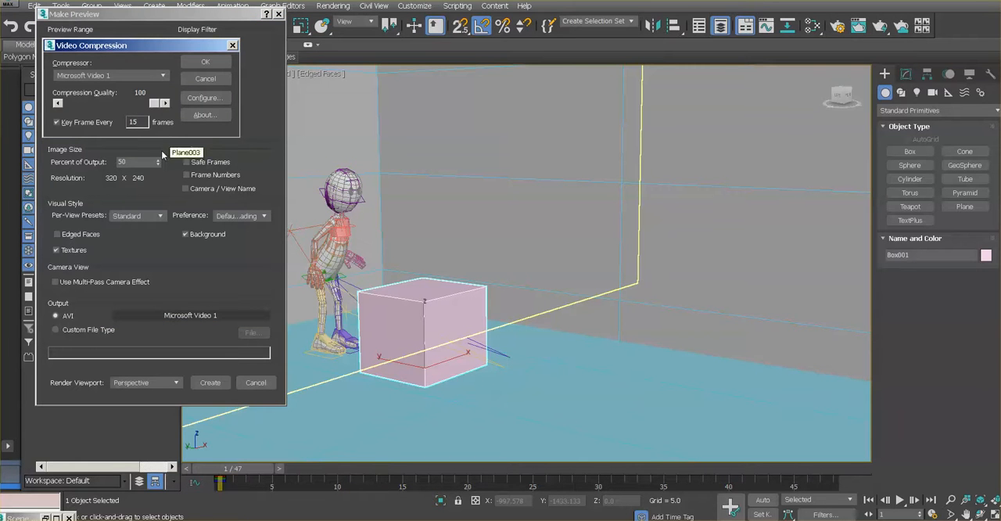
click(192, 63)
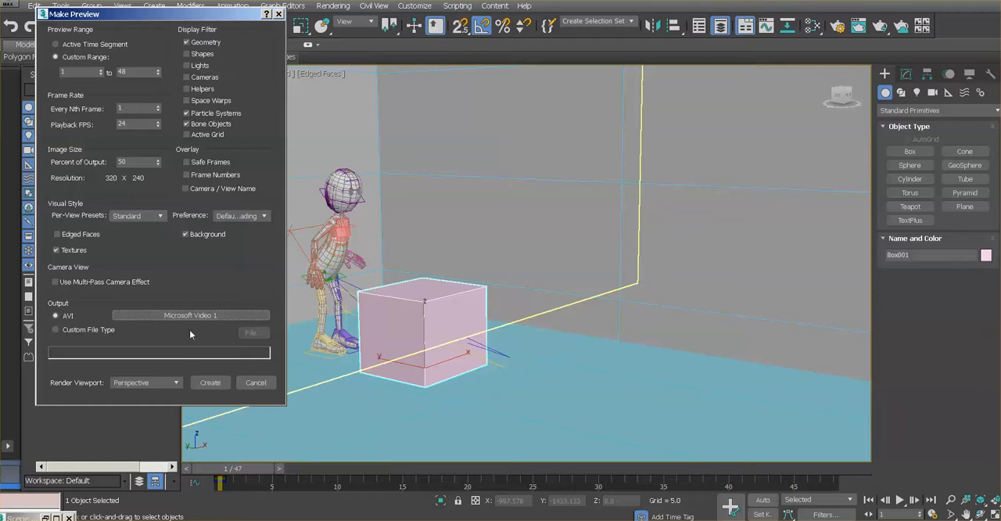
Create the preview from the Perspective viewport and enlarge its playback window.
click(174, 383)
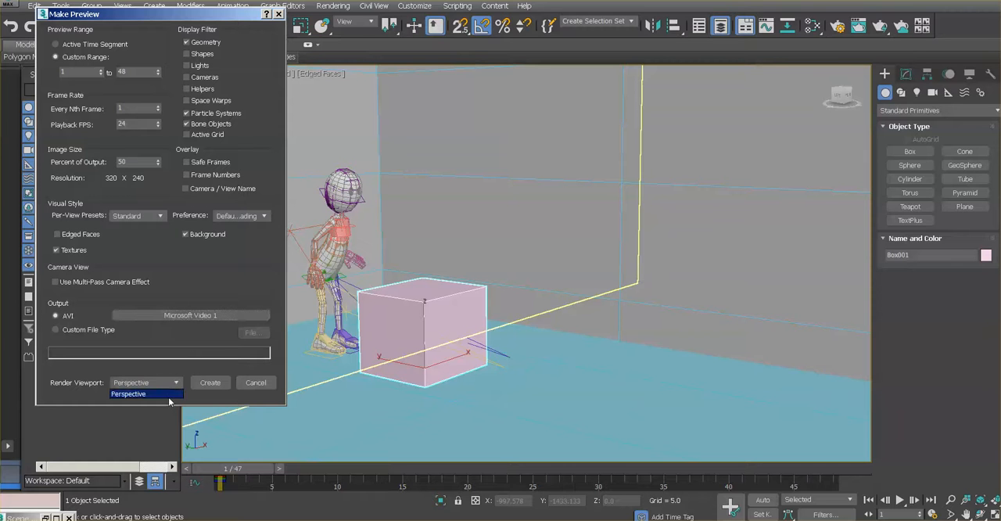
click(171, 395)
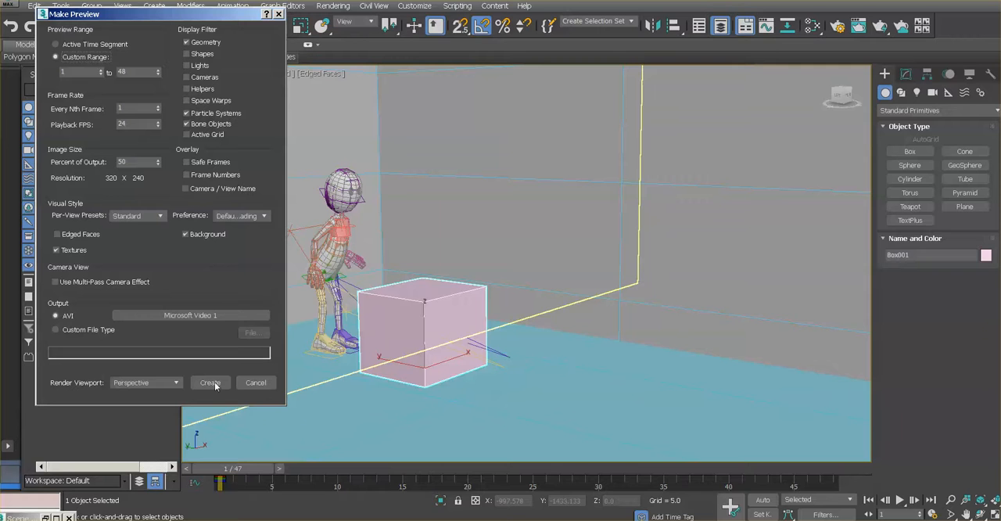
click(210, 382)
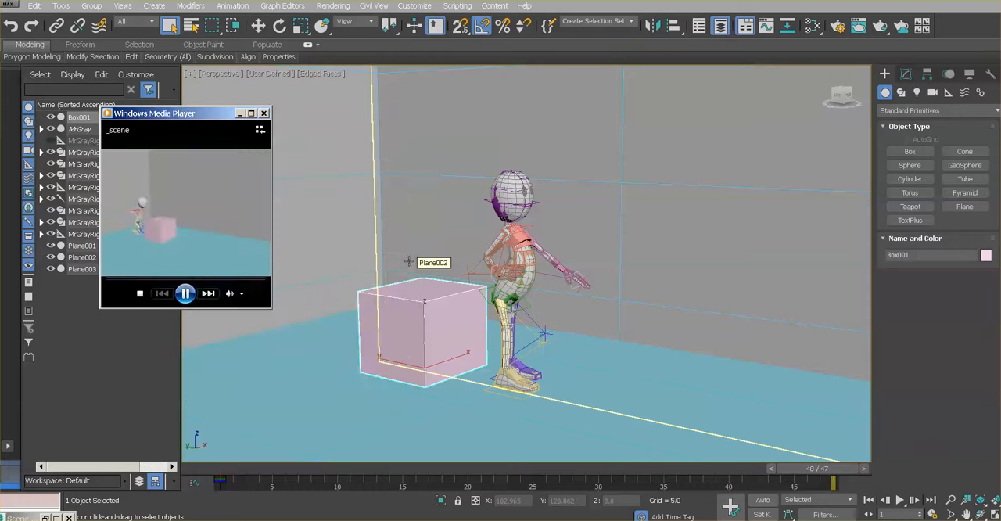
click(251, 114)
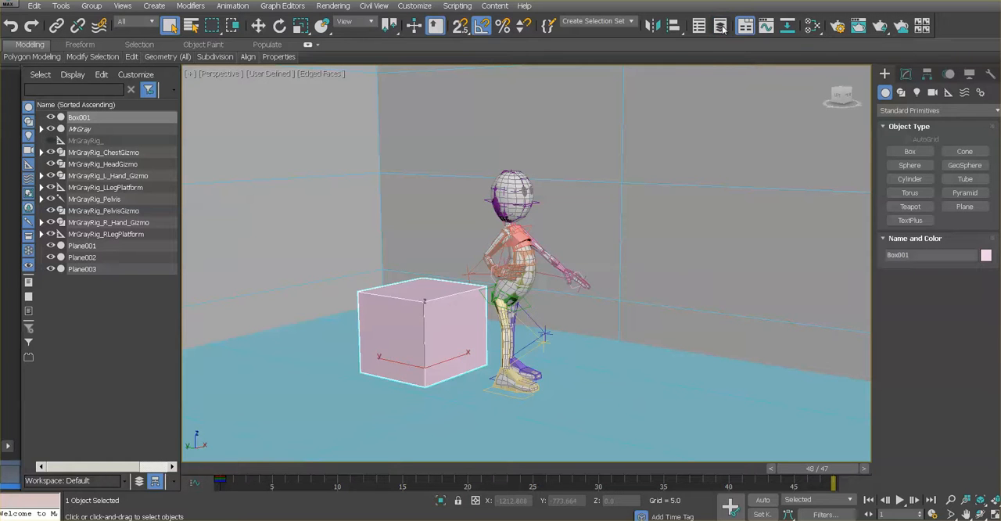
Open the Layer Explorer, place its window beside the character and collapse the MrGray_Rig layer.
click(721, 28)
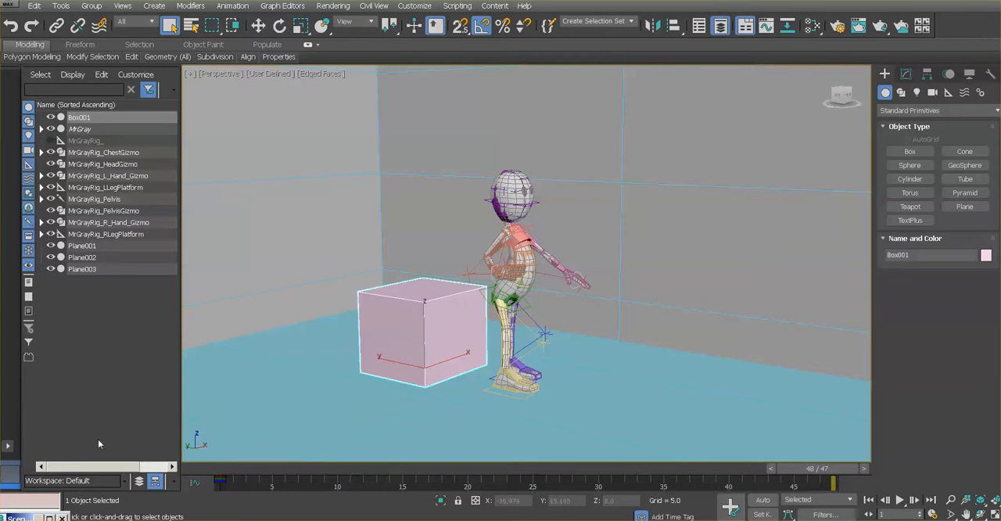
click(49, 519)
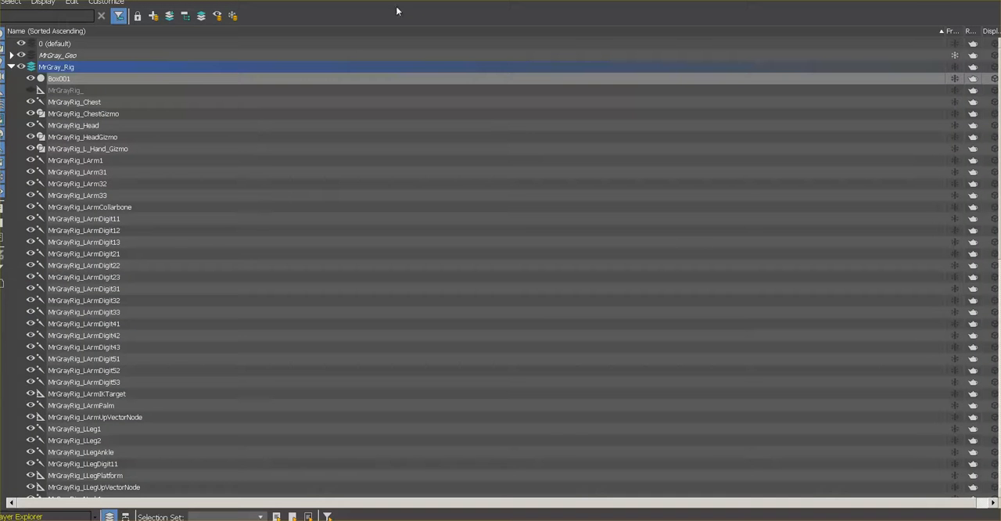
click(970, 2)
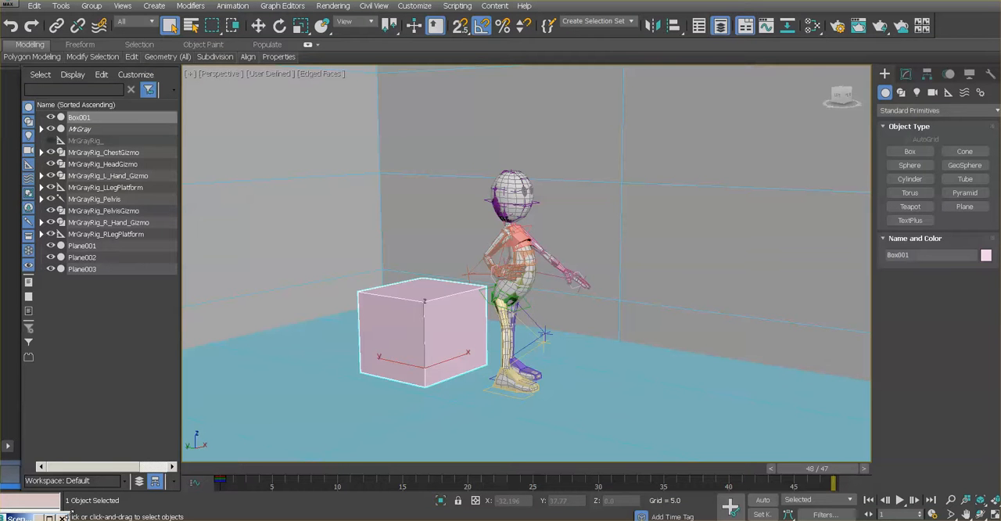
drag(72, 514, 360, 45)
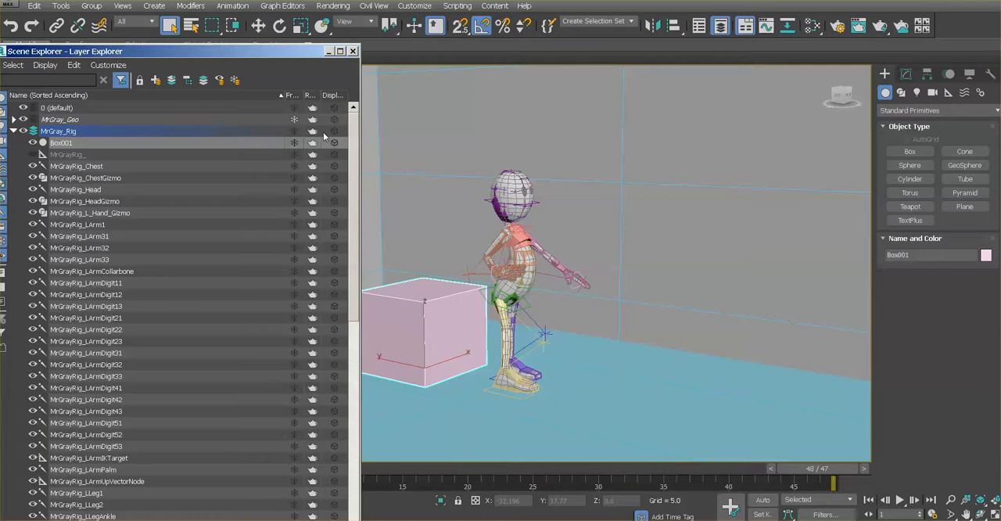
click(13, 132)
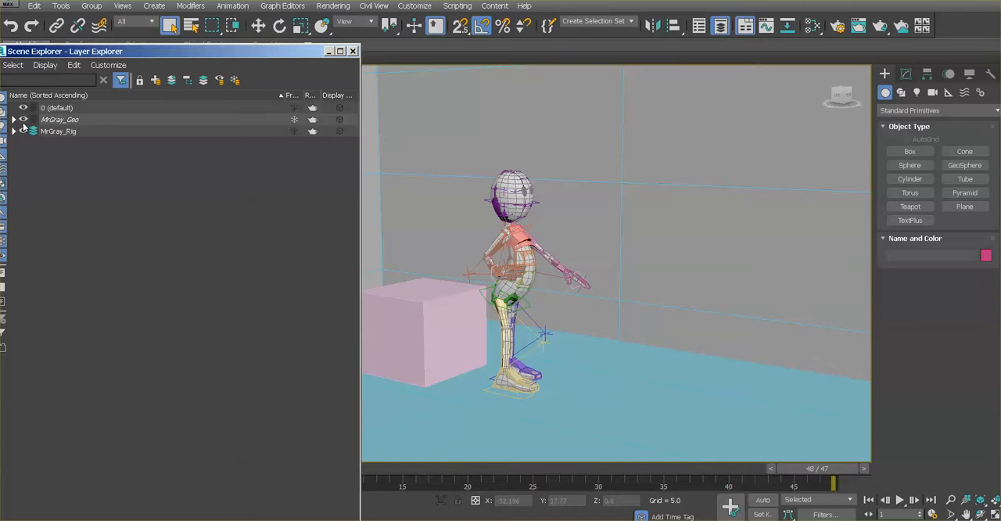
Toggle the visibility of the MrGray_Geo and MrGray_Rig layers to examine which scene objects each one contains.
click(23, 119)
click(23, 120)
click(61, 109)
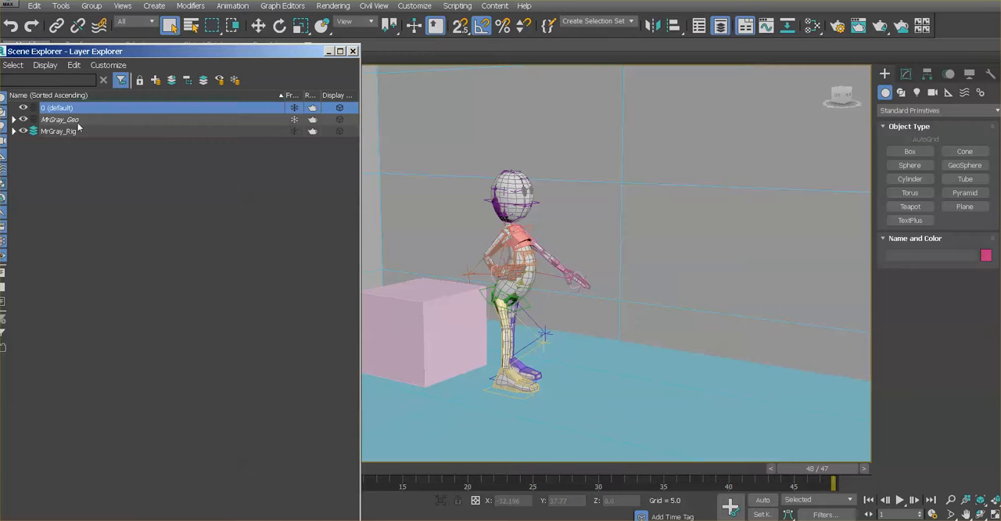
click(81, 122)
click(80, 131)
click(82, 122)
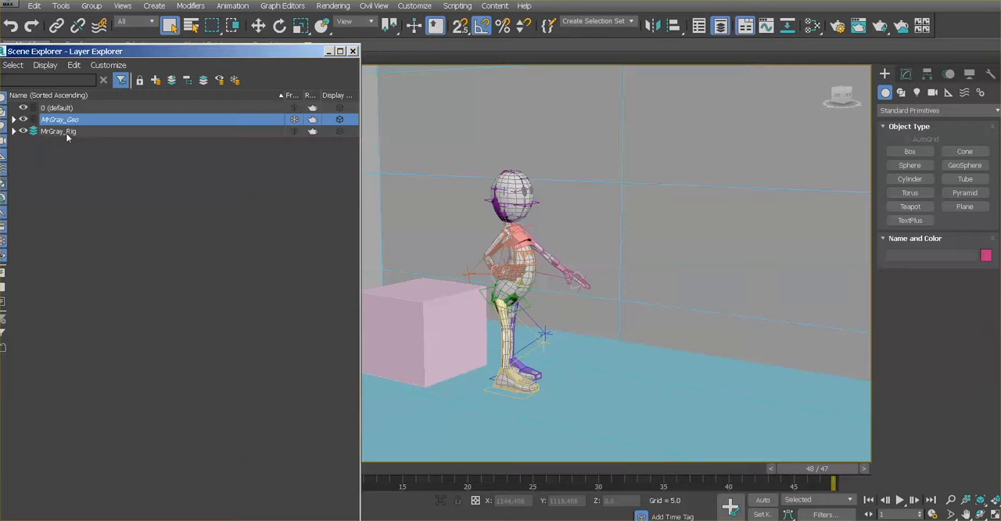
click(22, 131)
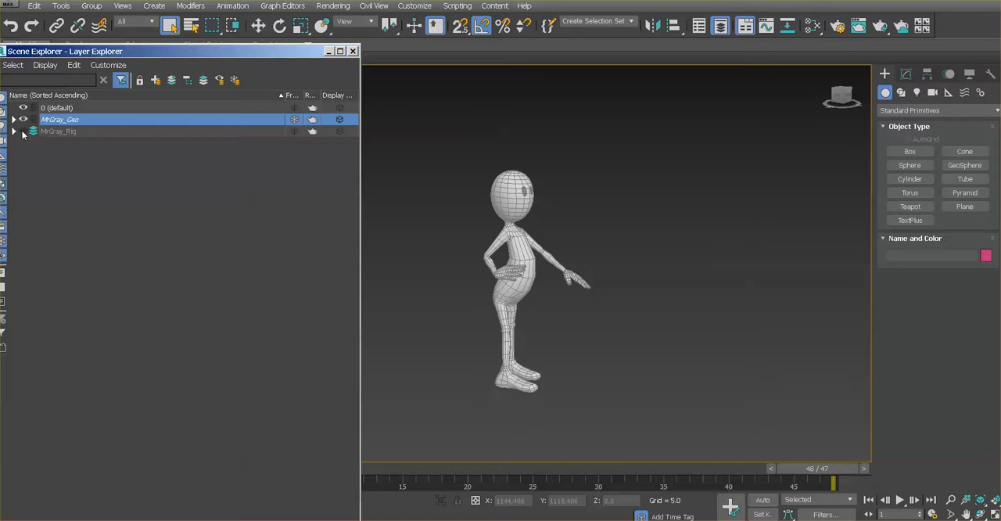
click(23, 131)
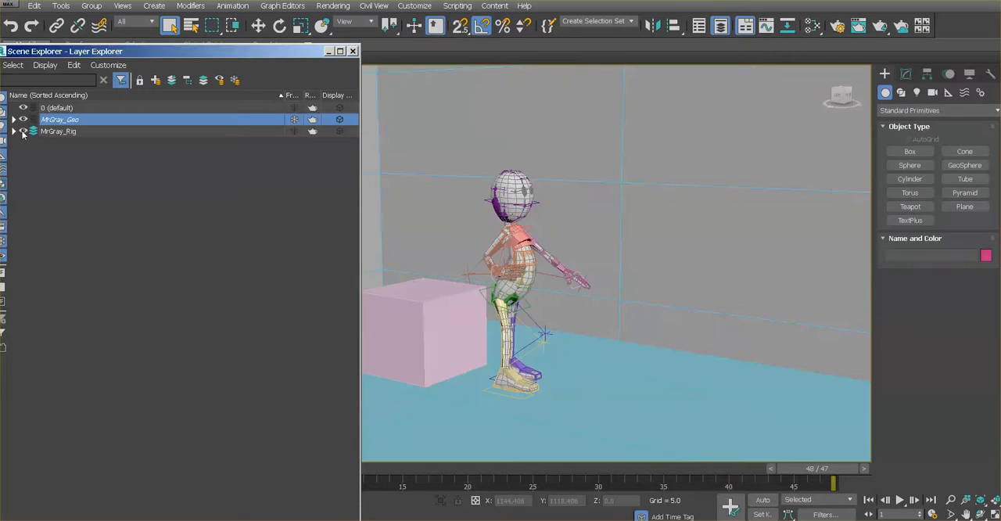
click(23, 131)
click(22, 132)
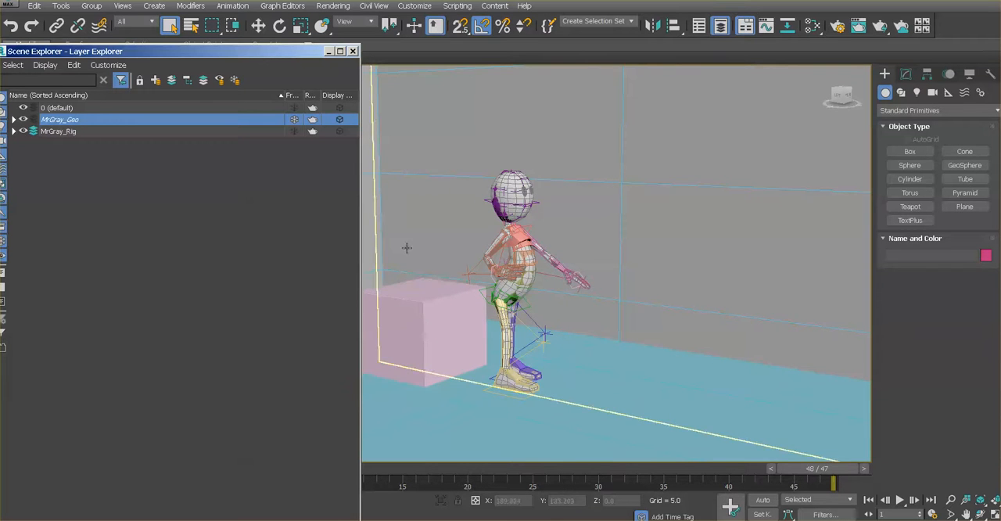
Expand the MrGray_Rig layer, identify Box001 by toggling its visibility, and move it into the MrGray_Geo layer.
drag(295, 55, 321, 24)
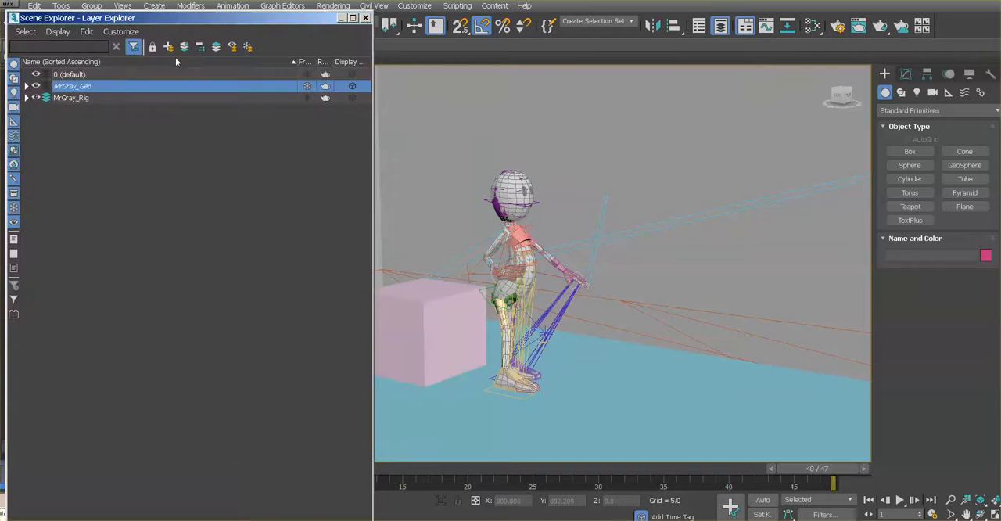
click(27, 98)
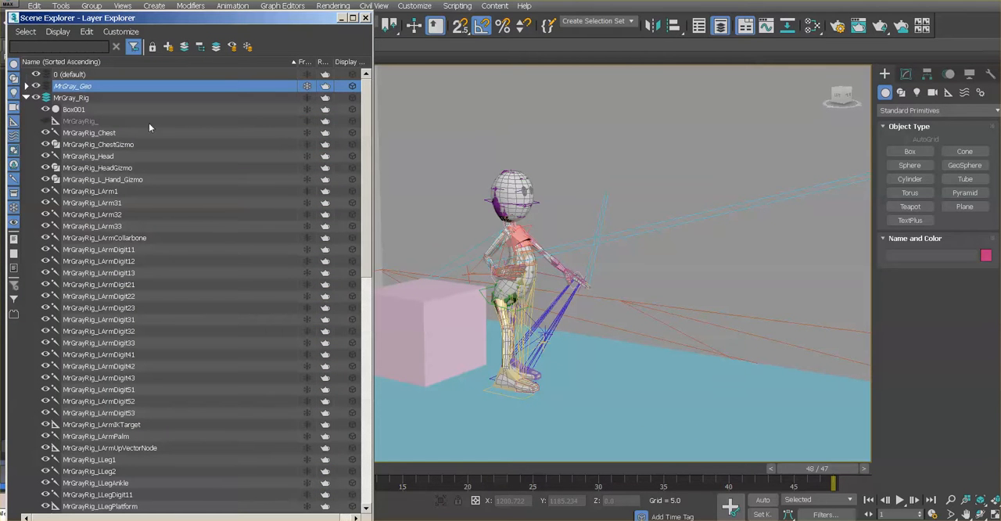
click(45, 109)
click(45, 109)
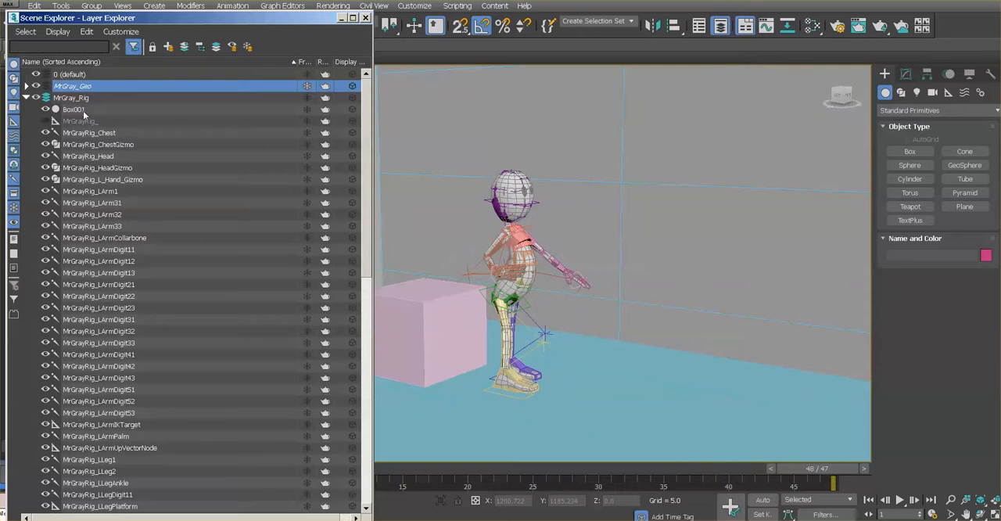
click(83, 112)
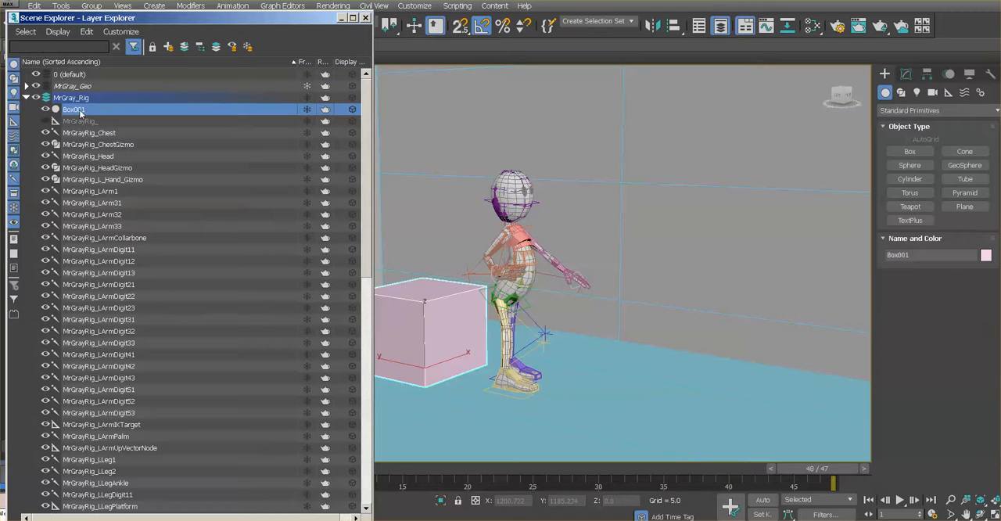
drag(80, 113, 72, 90)
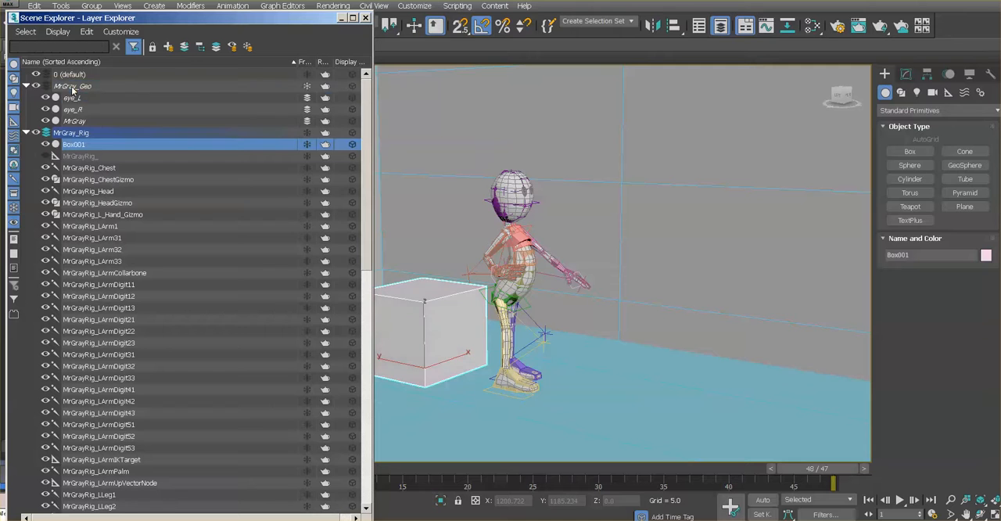
Toggle the MrGray_Geo layer off and on to check that the box belongs to it.
click(34, 86)
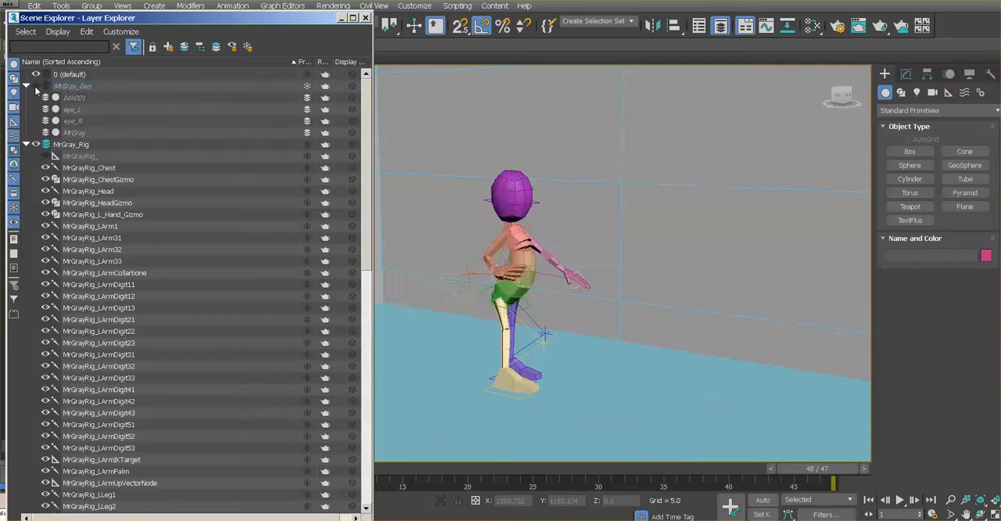
click(35, 85)
click(34, 85)
click(35, 85)
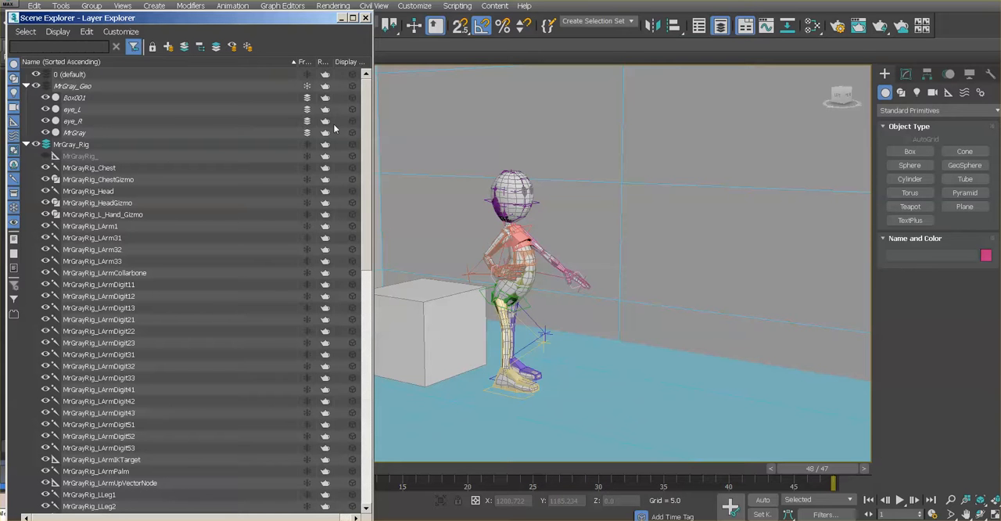
Move Plane001, Plane002 and Plane003 from the MrGray_Rig layer into the MrGray_Geo layer.
scroll(364, 144, down, 1)
drag(364, 151, 366, 497)
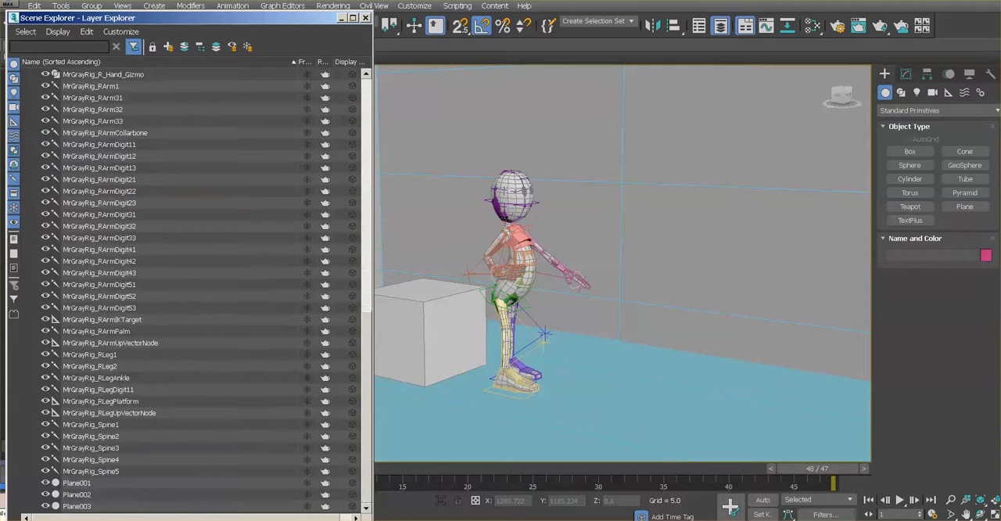
click(45, 483)
click(46, 483)
click(77, 483)
shift+click(76, 506)
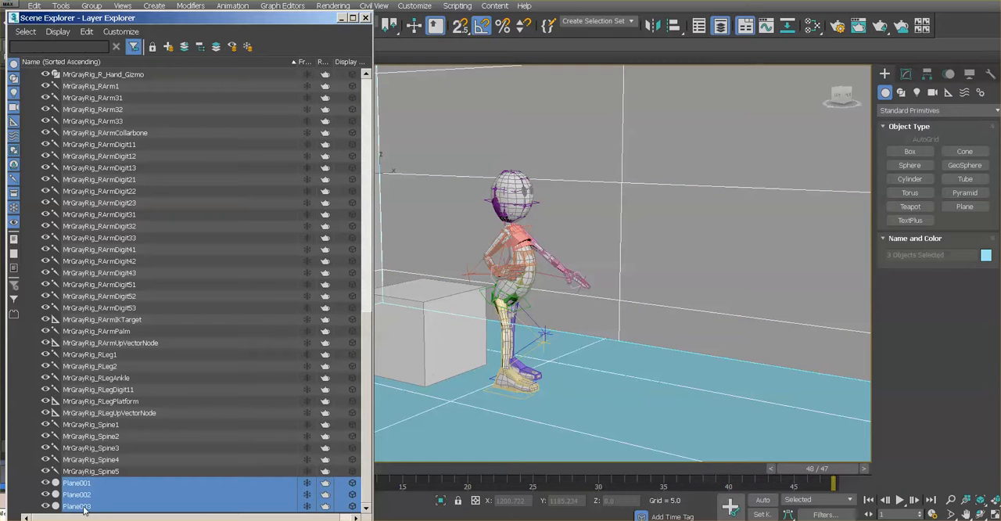
drag(85, 509, 88, 88)
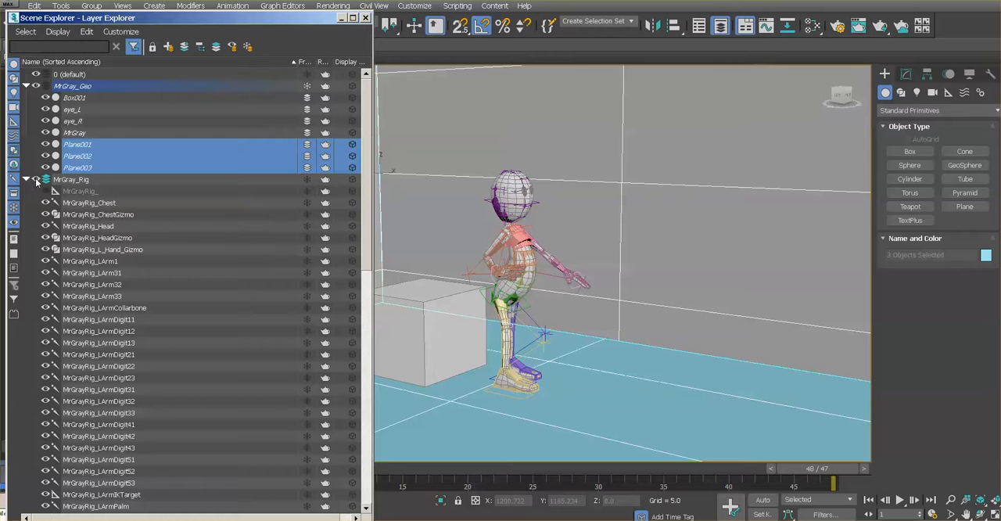
Hide the MrGray_Rig layer, then collapse both character layers and close the Layer Explorer.
click(73, 184)
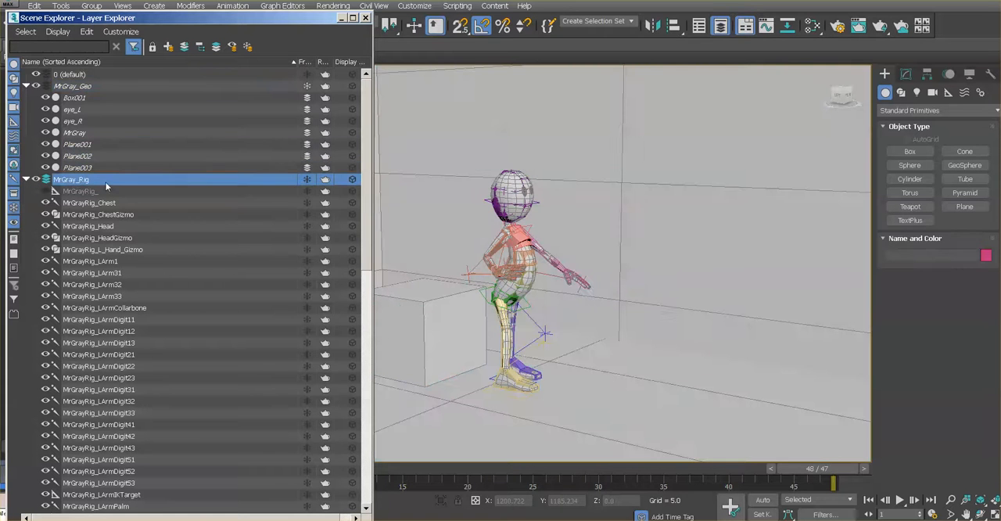
click(36, 180)
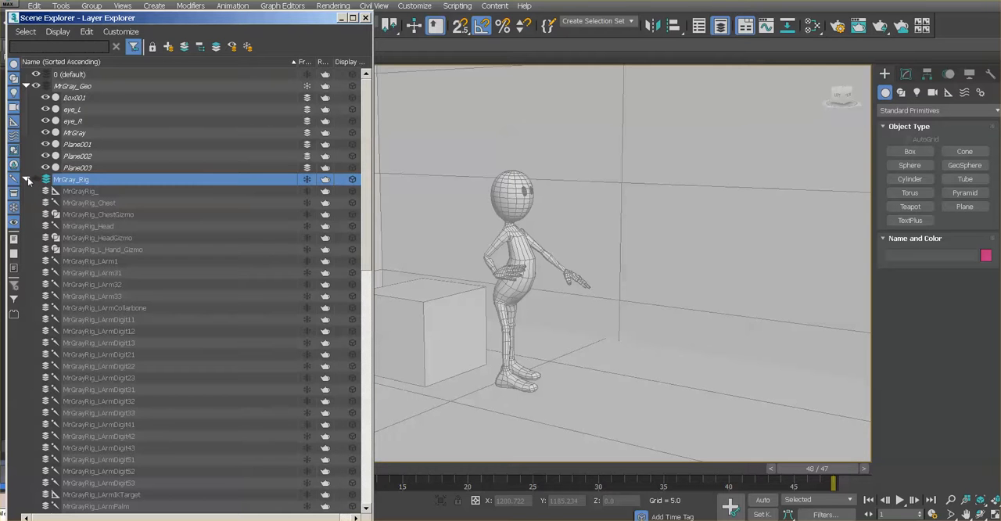
click(28, 179)
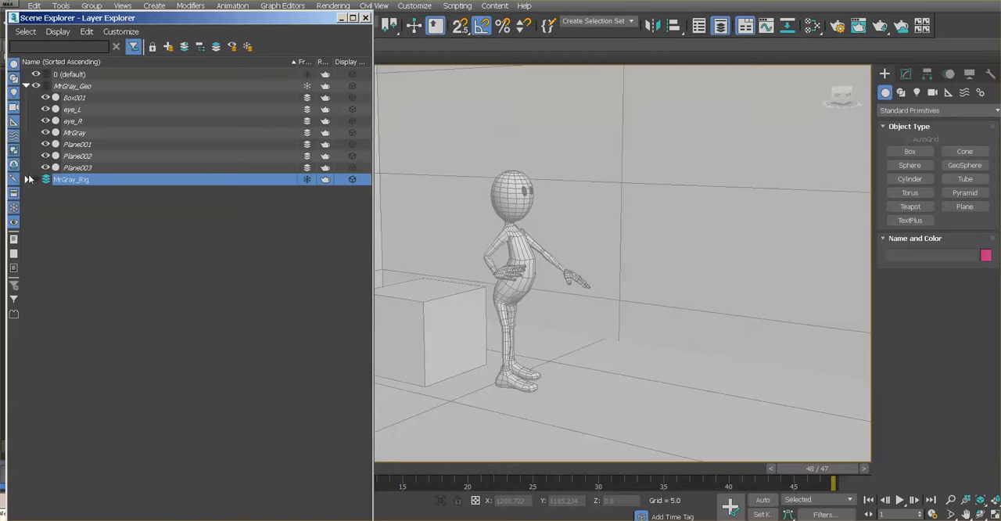
click(26, 86)
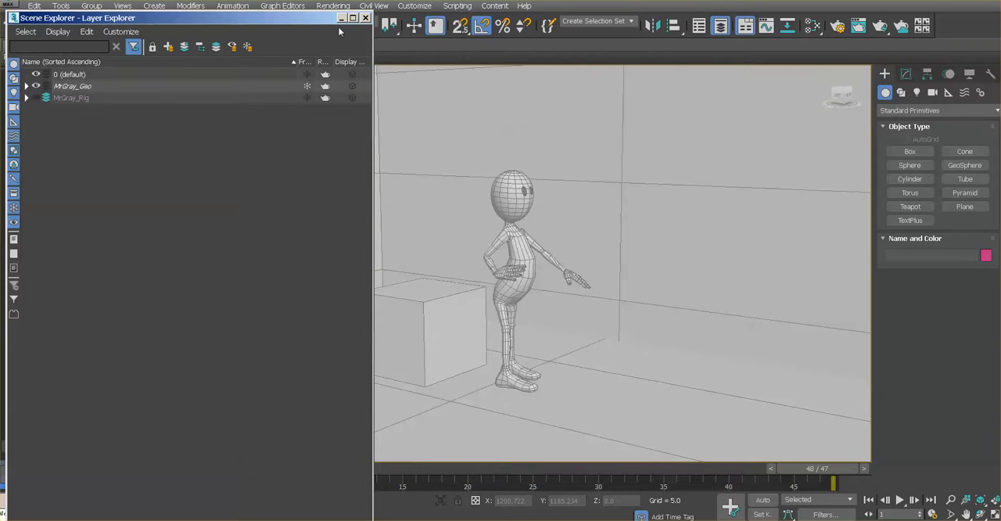
click(365, 18)
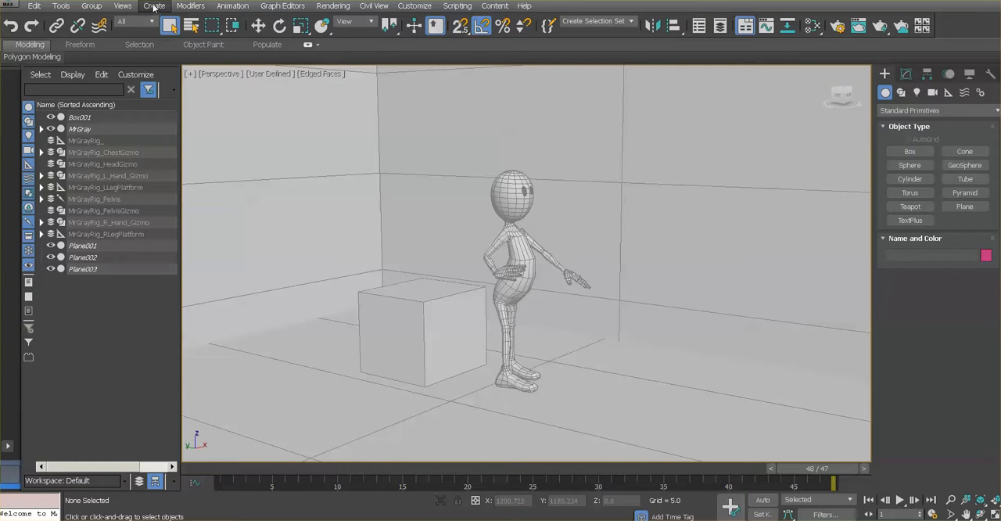
Create a new preview animation with the existing settings and enlarge its playback window.
click(190, 75)
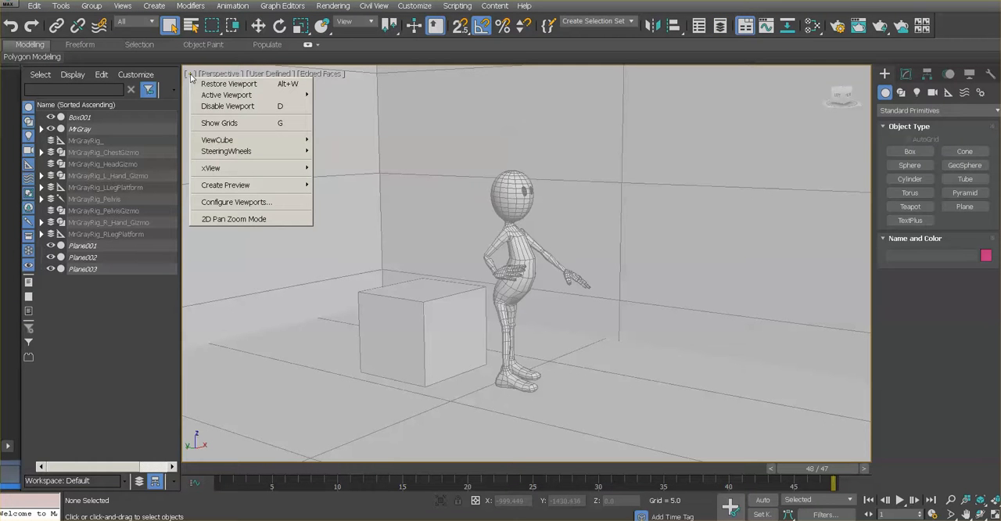
mouse_move(202, 185)
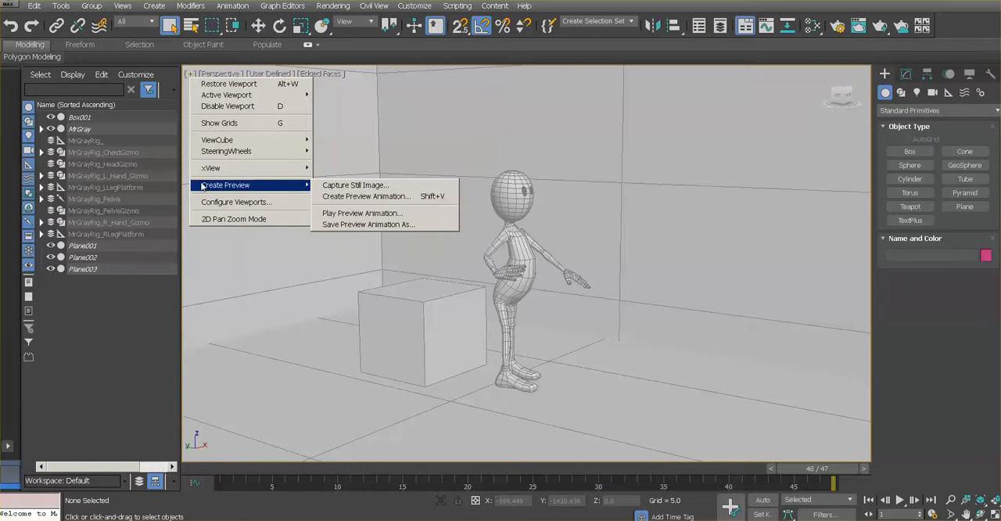
click(328, 196)
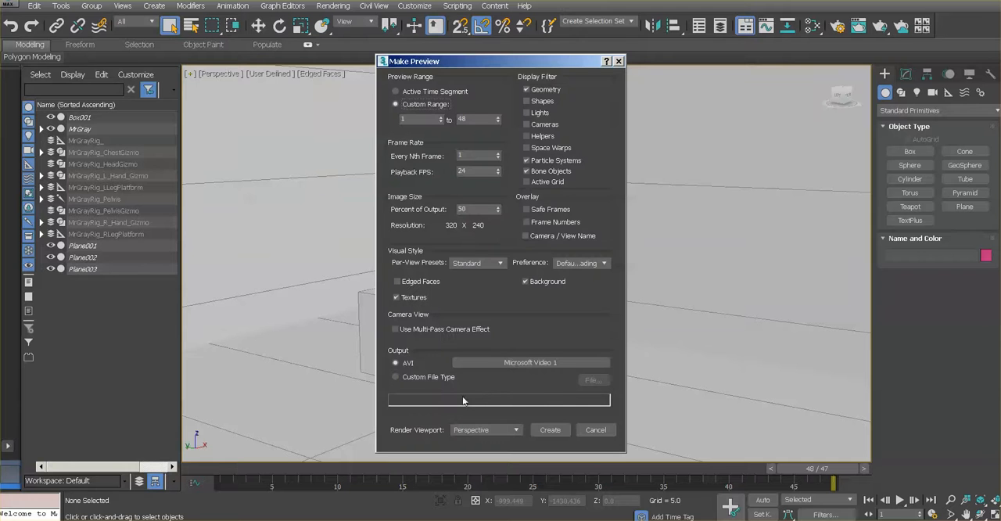
click(547, 431)
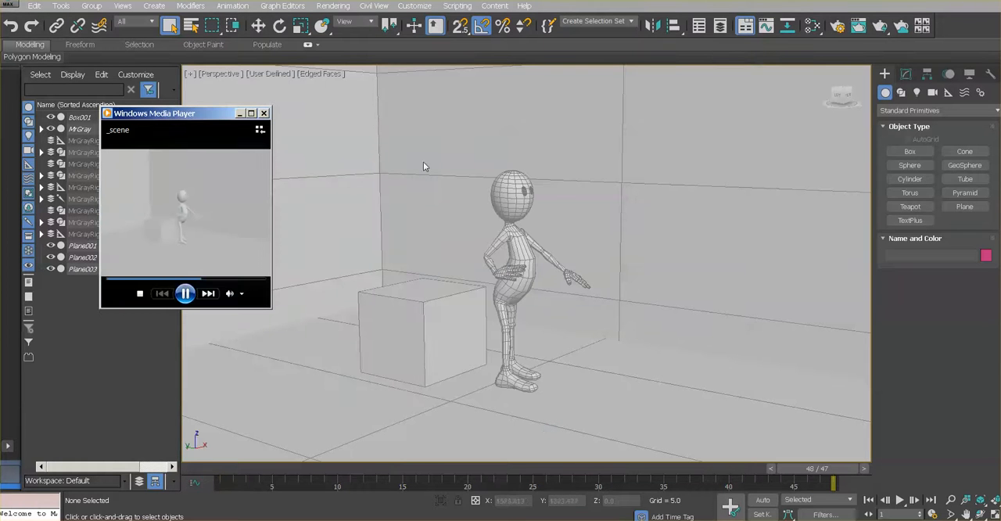
click(251, 113)
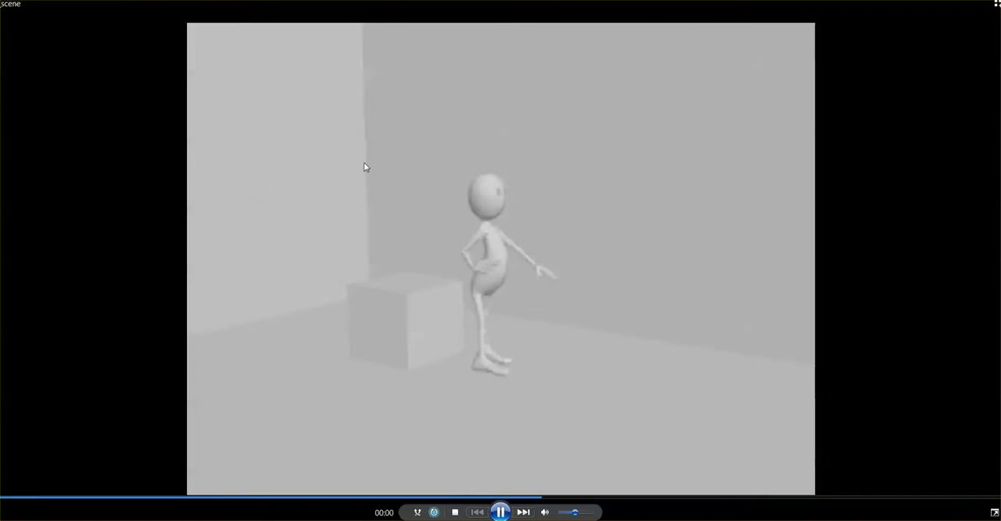